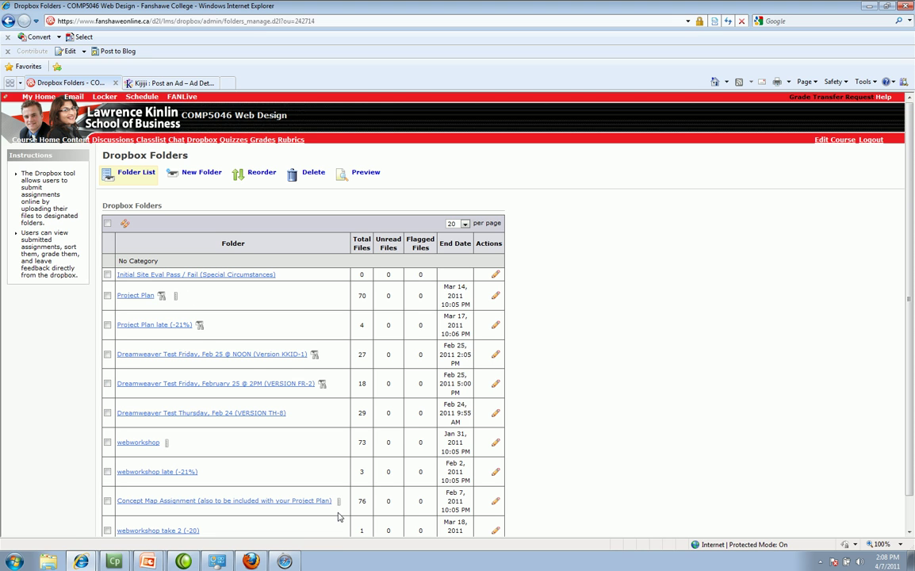
Compare the Dropbox folder list of the Web Design course in Internet Explorer and Firefox.
{"action": "scroll", "coordinate": [567, 453], "scroll_direction": "down", "scroll_amount": 3}
{"action": "scroll", "coordinate": [568, 453], "scroll_direction": "up", "scroll_amount": 3}
{"action": "key", "text": "alt+Tab"}
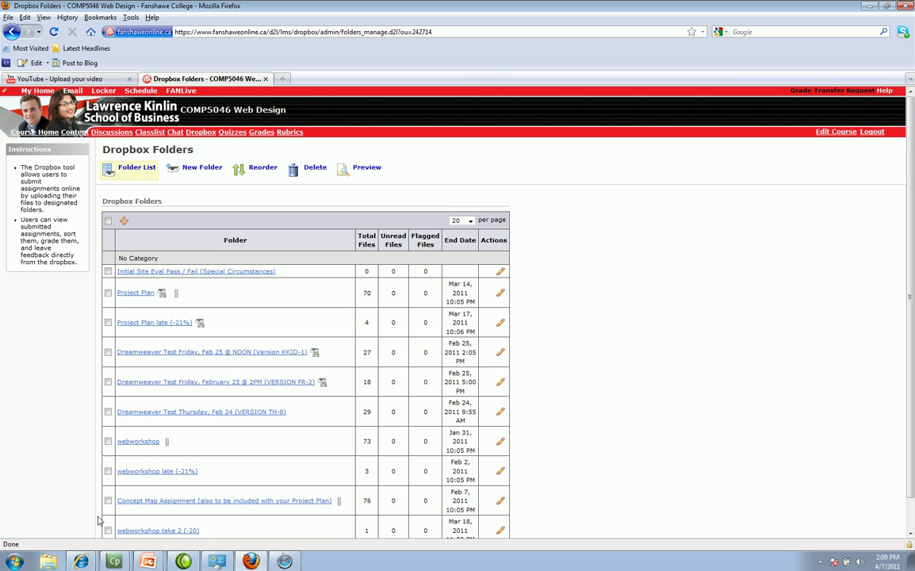
{"action": "left_click", "coordinate": [82, 561]}
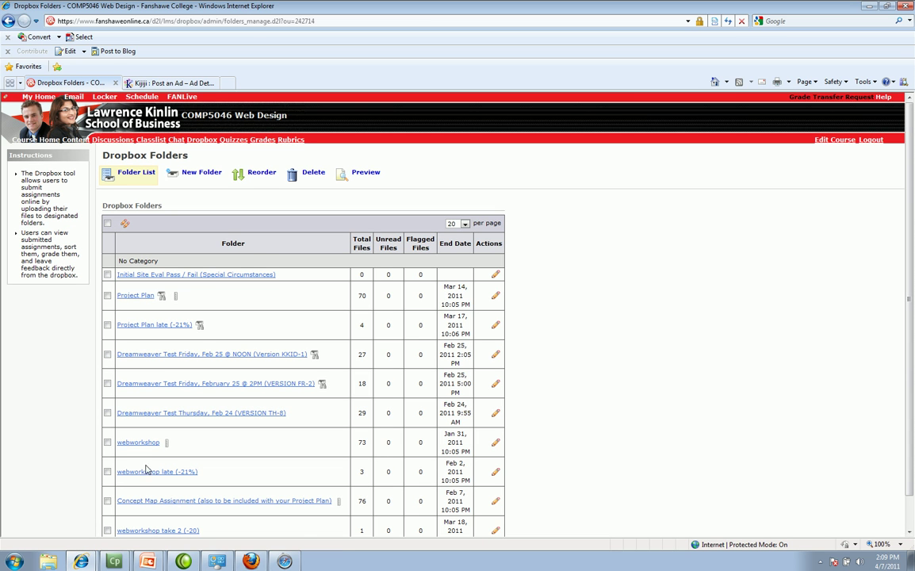
Open the Initial Site Eval Pass / Fail (Special Circumstances) dropbox folder for editing and show its restrictions.
{"action": "left_click", "coordinate": [213, 276]}
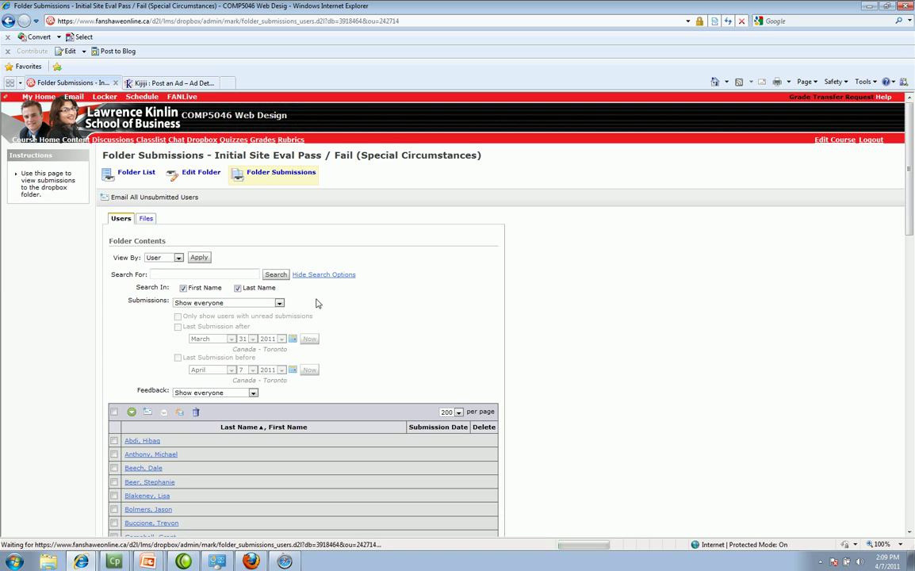
{"action": "scroll", "coordinate": [363, 329], "scroll_direction": "down", "scroll_amount": 8}
{"action": "scroll", "coordinate": [337, 367], "scroll_direction": "up", "scroll_amount": 8}
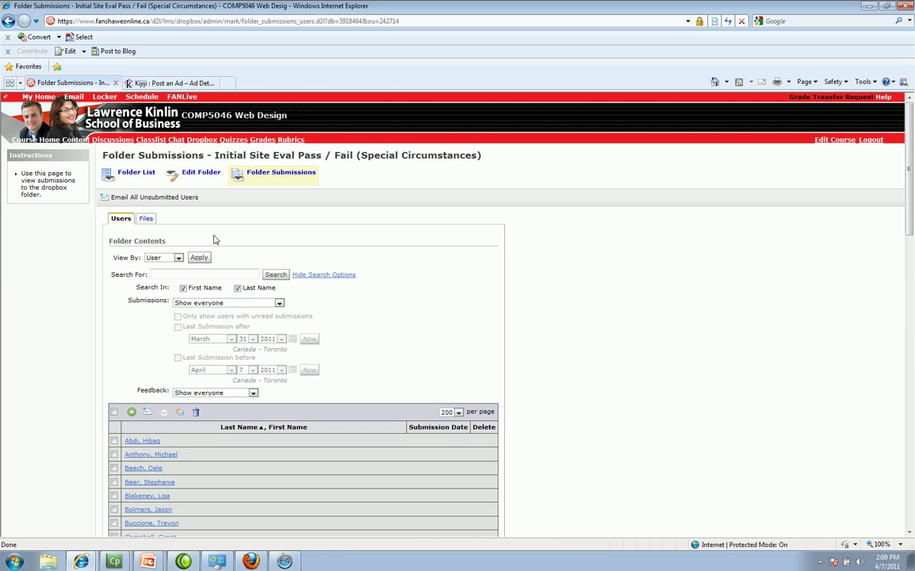
{"action": "left_click", "coordinate": [198, 175]}
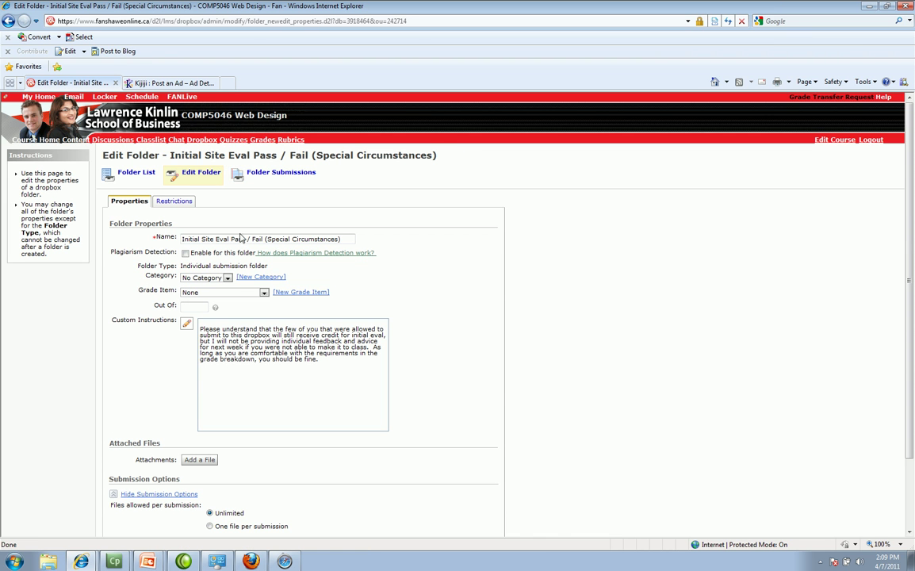
{"action": "left_click", "coordinate": [173, 200]}
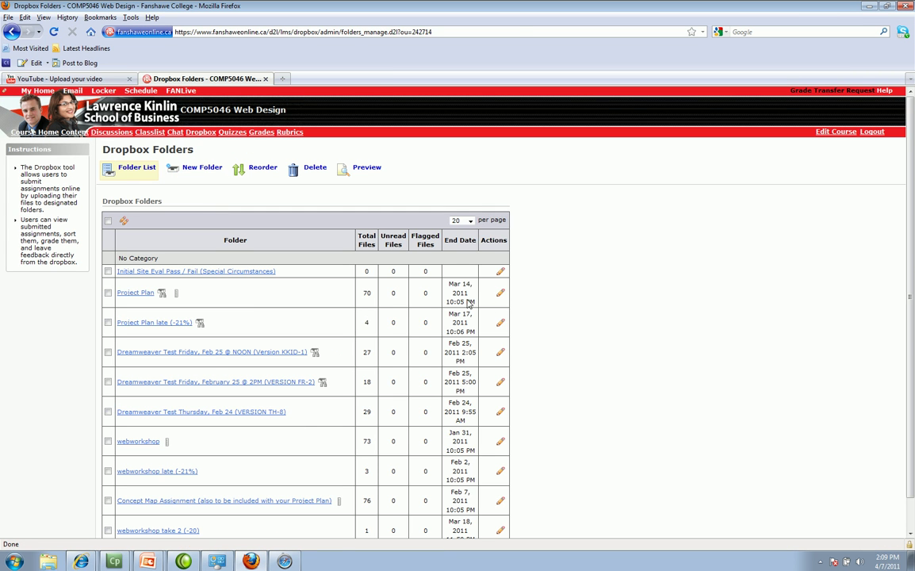
In Firefox, edit the Initial Site Eval Pass / Fail (Special Circumstances) folder and show its restrictions.
{"action": "left_click", "coordinate": [500, 271]}
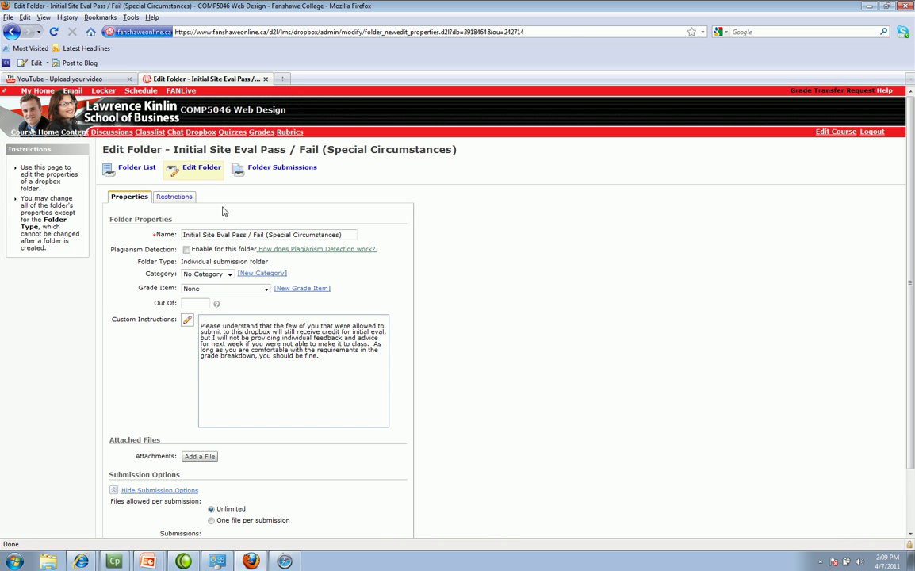
{"action": "left_click", "coordinate": [176, 197]}
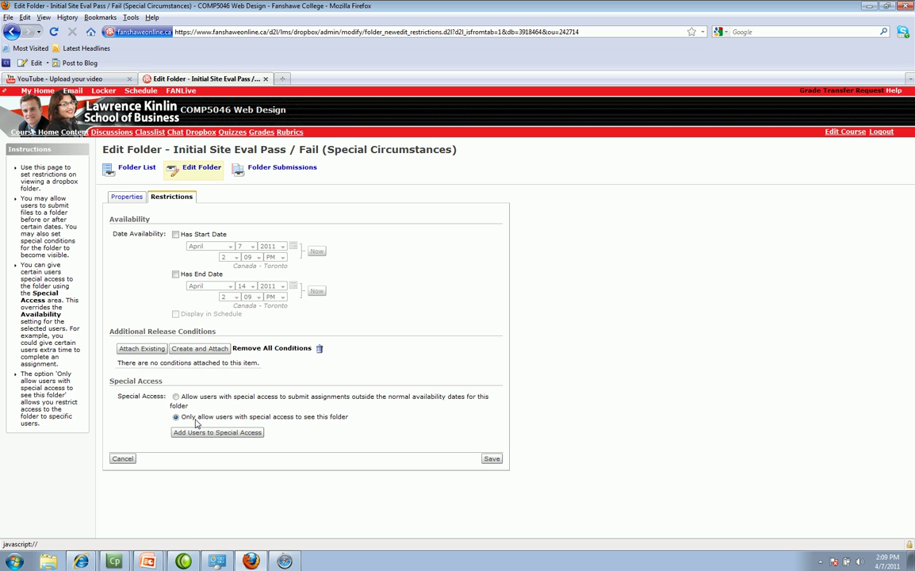
Switch to Internet Explorer, start adding users to the folder's special access and look through the user list.
{"action": "left_click", "coordinate": [84, 562]}
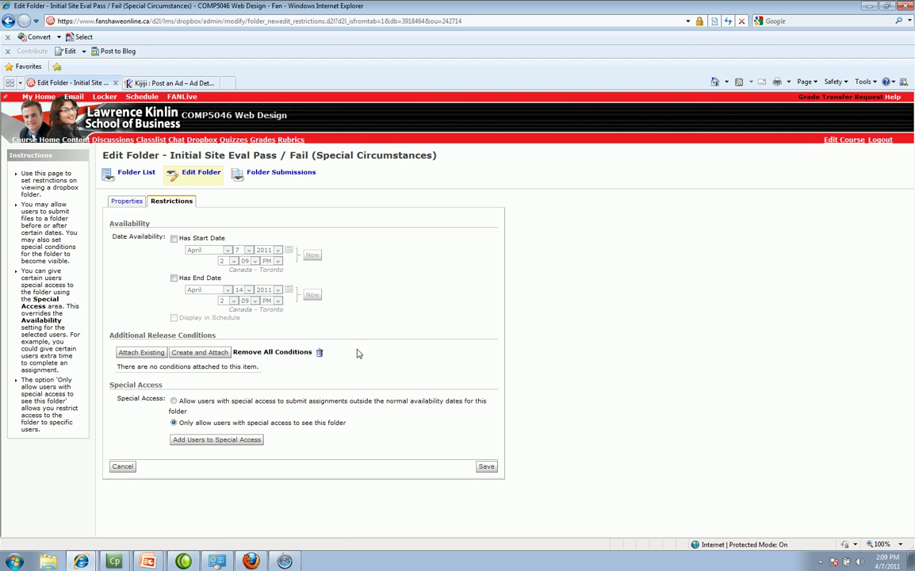
{"action": "left_click", "coordinate": [242, 440]}
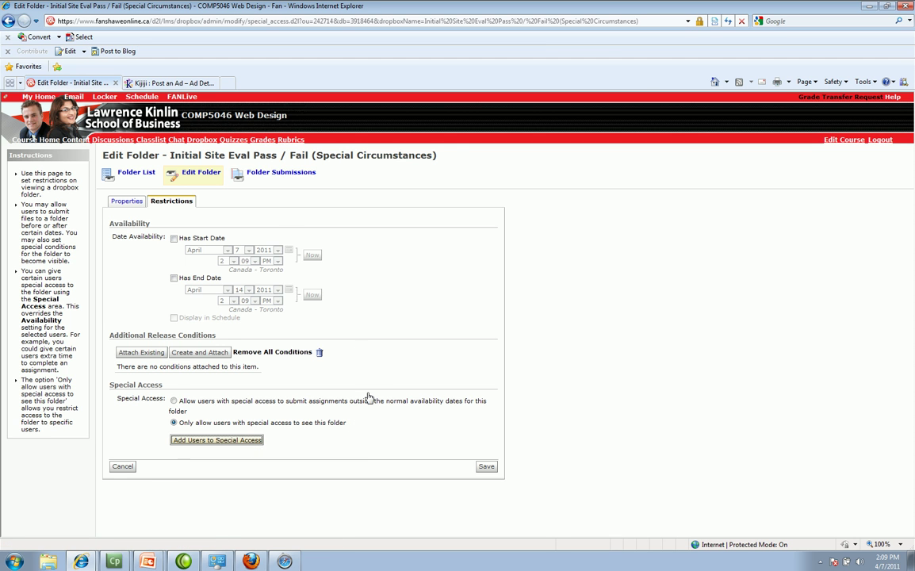
{"action": "scroll", "coordinate": [367, 396], "scroll_direction": "down", "scroll_amount": 10}
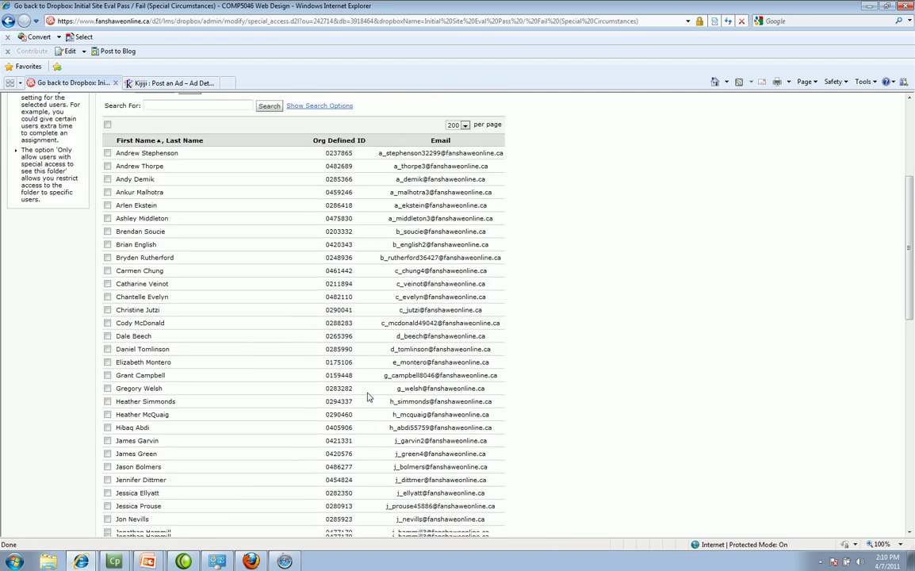
{"action": "scroll", "coordinate": [376, 430], "scroll_direction": "down", "scroll_amount": 1}
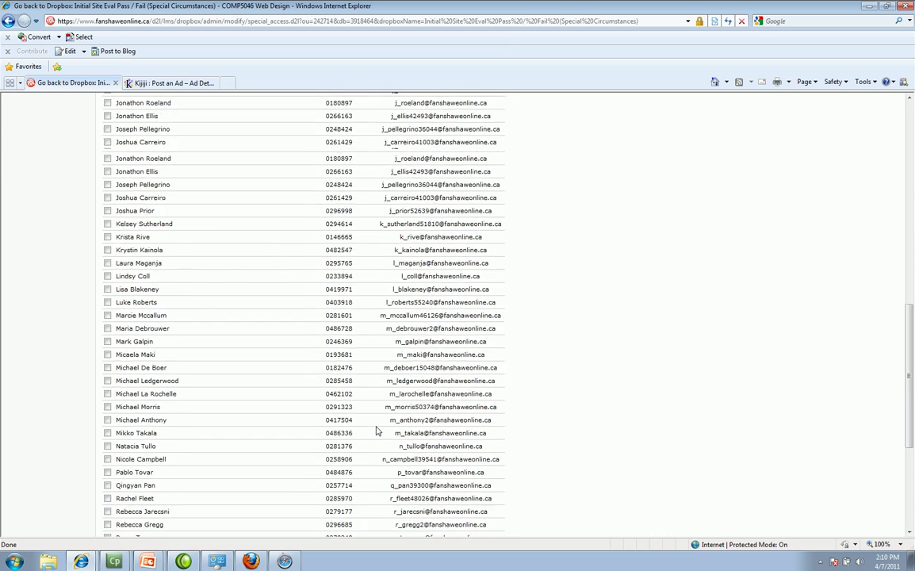
{"action": "key", "text": "Home"}
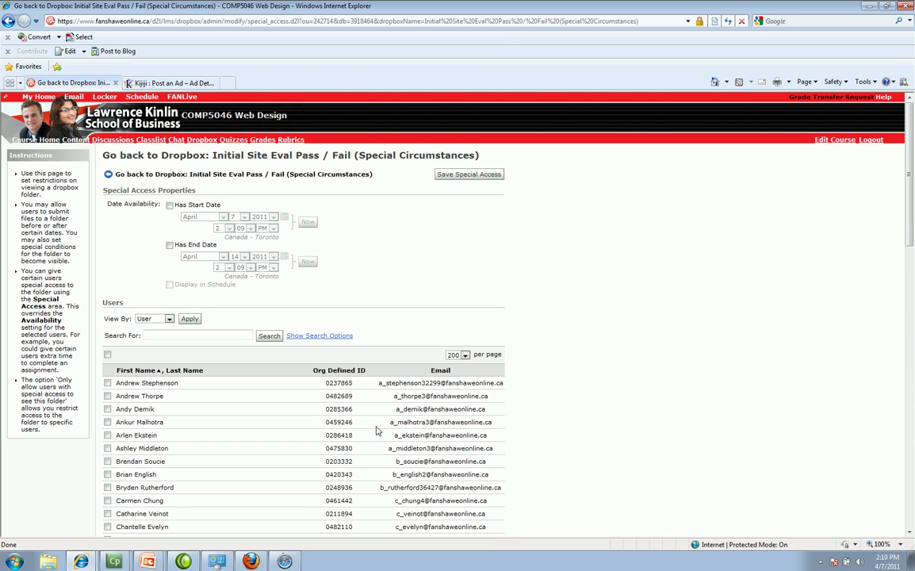
Set the special access user list to show 50 users per page.
{"action": "left_click", "coordinate": [466, 355]}
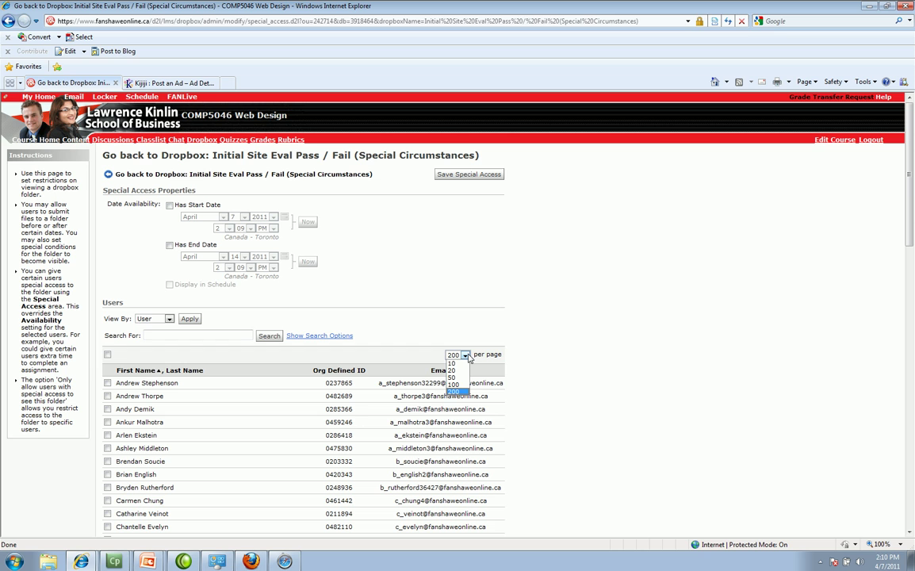
{"action": "left_click", "coordinate": [466, 356]}
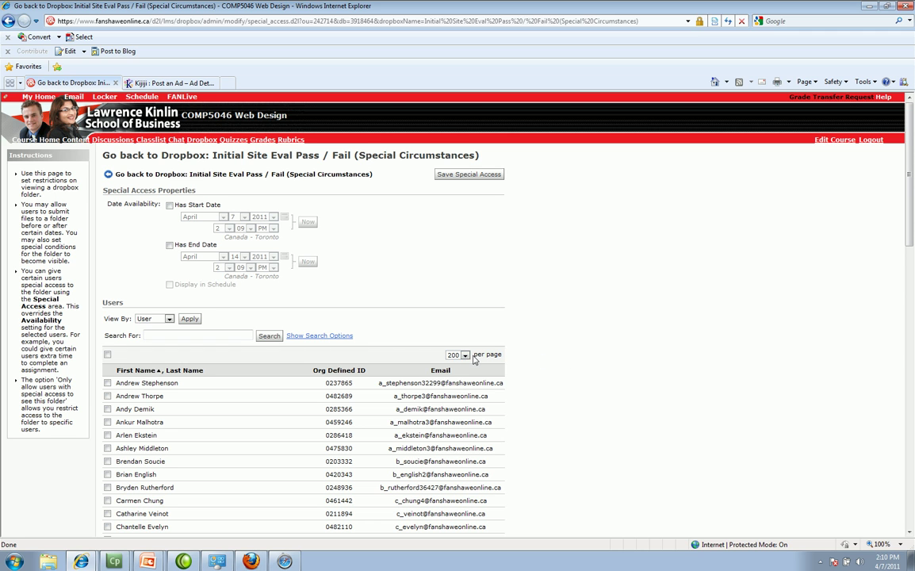
{"action": "left_click", "coordinate": [466, 356]}
{"action": "left_click", "coordinate": [466, 380]}
Go to page 2 of the user list and select the second user on it for special access.
{"action": "scroll", "coordinate": [528, 408], "scroll_direction": "down", "scroll_amount": 6}
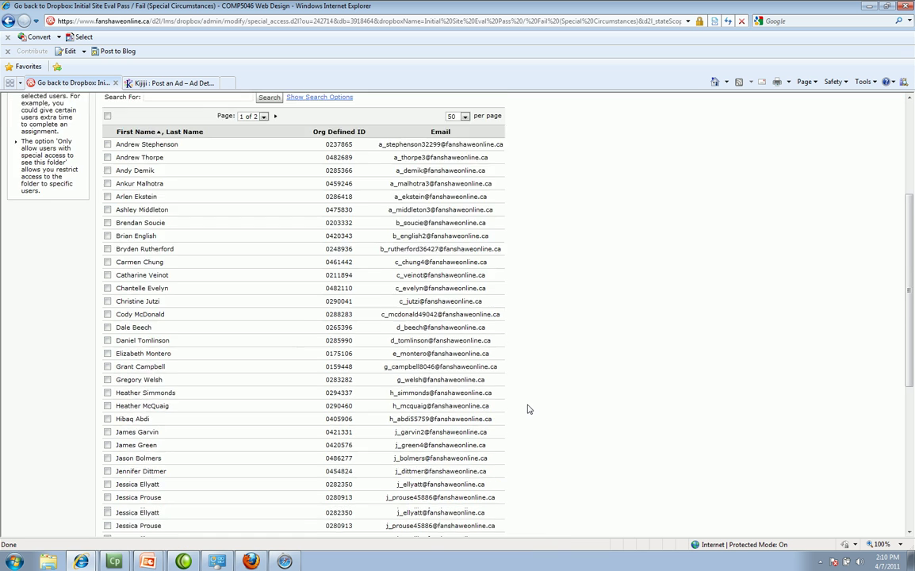
{"action": "scroll", "coordinate": [528, 411], "scroll_direction": "down", "scroll_amount": 2}
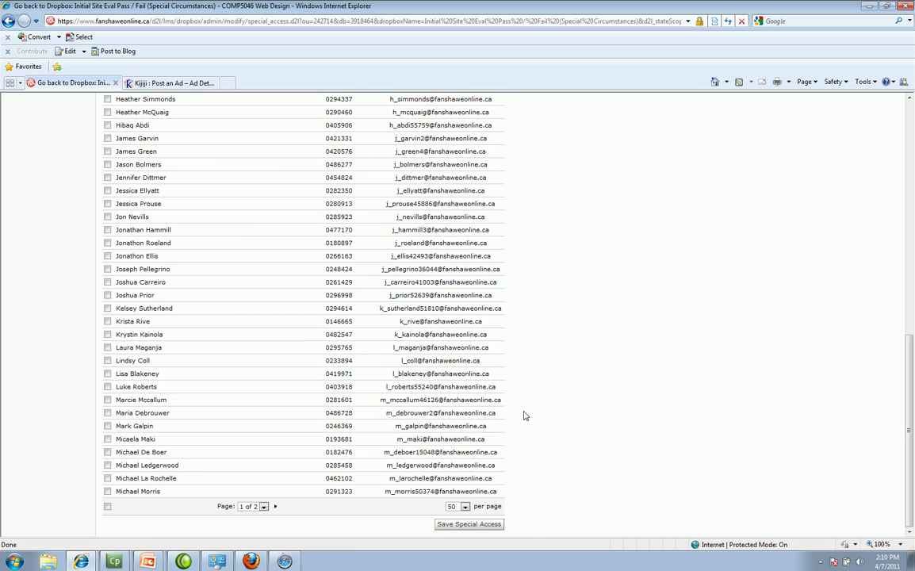
{"action": "scroll", "coordinate": [522, 416], "scroll_direction": "up", "scroll_amount": 1}
{"action": "scroll", "coordinate": [522, 415], "scroll_direction": "down", "scroll_amount": 1}
{"action": "left_click", "coordinate": [274, 507]}
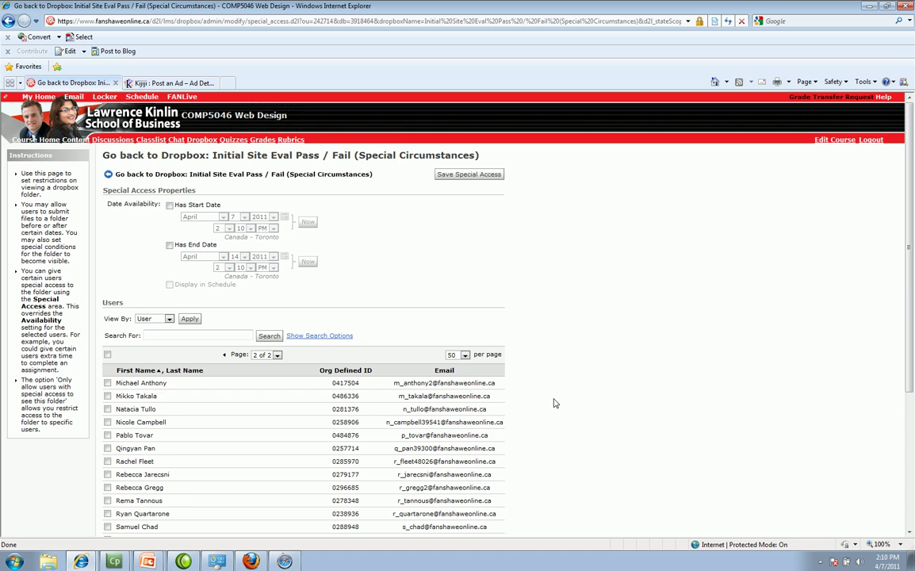
{"action": "scroll", "coordinate": [555, 403], "scroll_direction": "down", "scroll_amount": 3}
{"action": "scroll", "coordinate": [555, 403], "scroll_direction": "up", "scroll_amount": 1}
{"action": "left_click", "coordinate": [107, 258]}
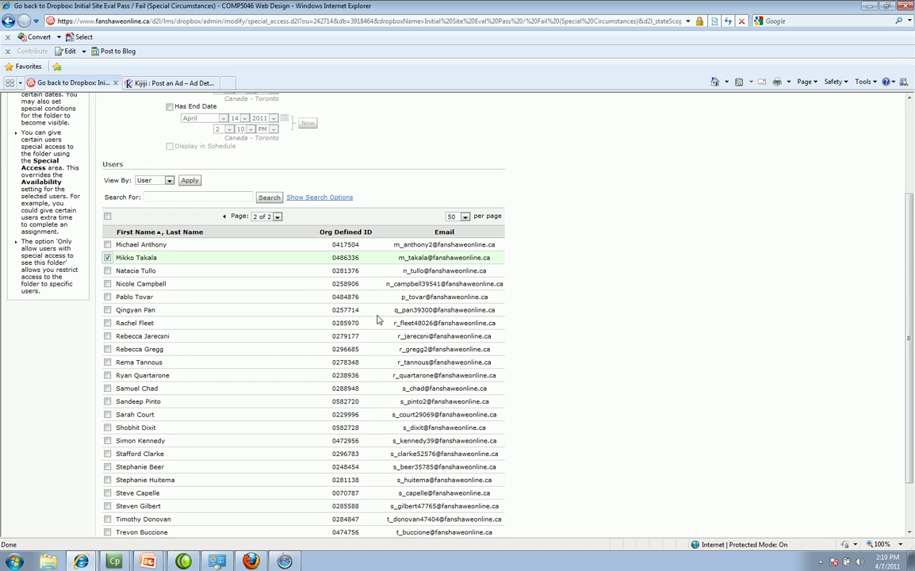
Enable the start date April 7, 2011 2:10 PM and end date April 14, 2011 2:10 PM, and save the special access.
{"action": "scroll", "coordinate": [280, 303], "scroll_direction": "up", "scroll_amount": 1}
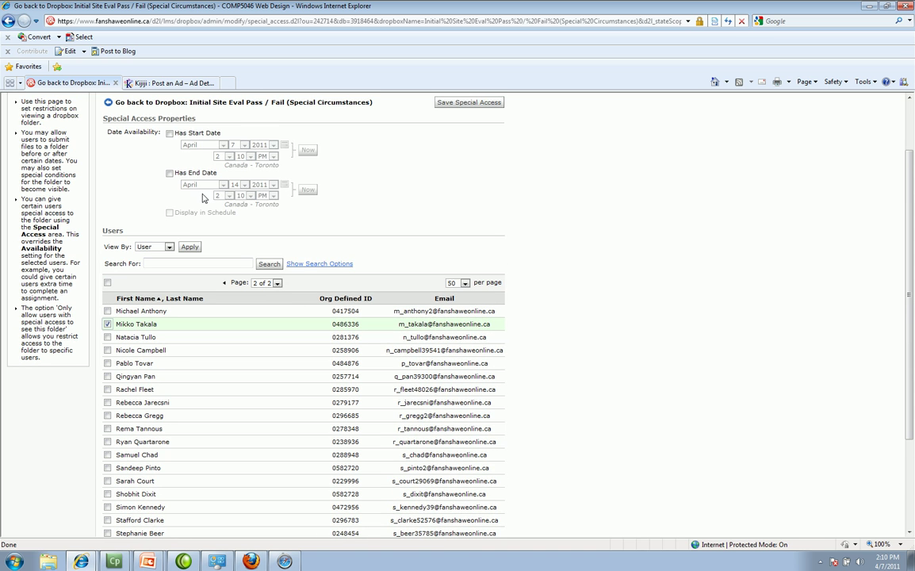
{"action": "left_click", "coordinate": [169, 132]}
{"action": "left_click", "coordinate": [169, 174]}
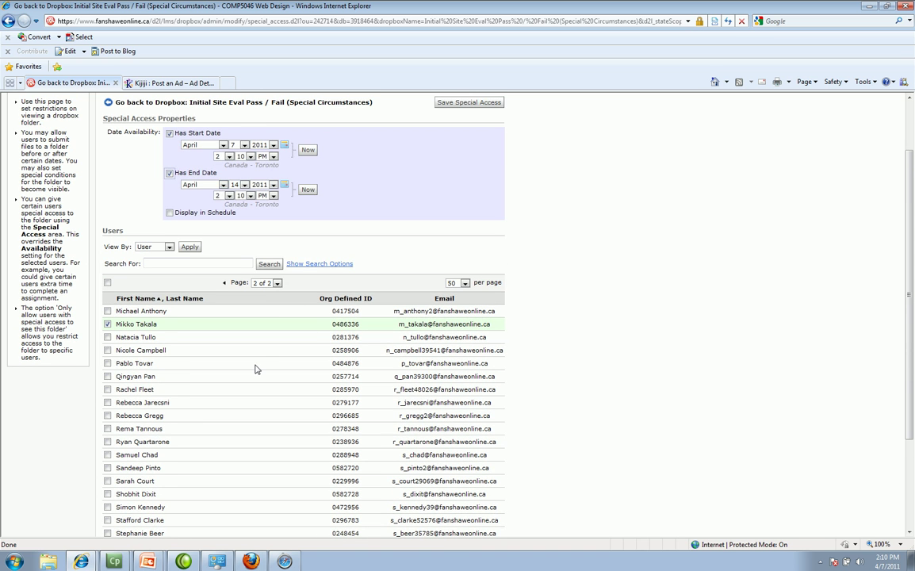
{"action": "scroll", "coordinate": [258, 370], "scroll_direction": "down", "scroll_amount": 2}
{"action": "left_click", "coordinate": [468, 524]}
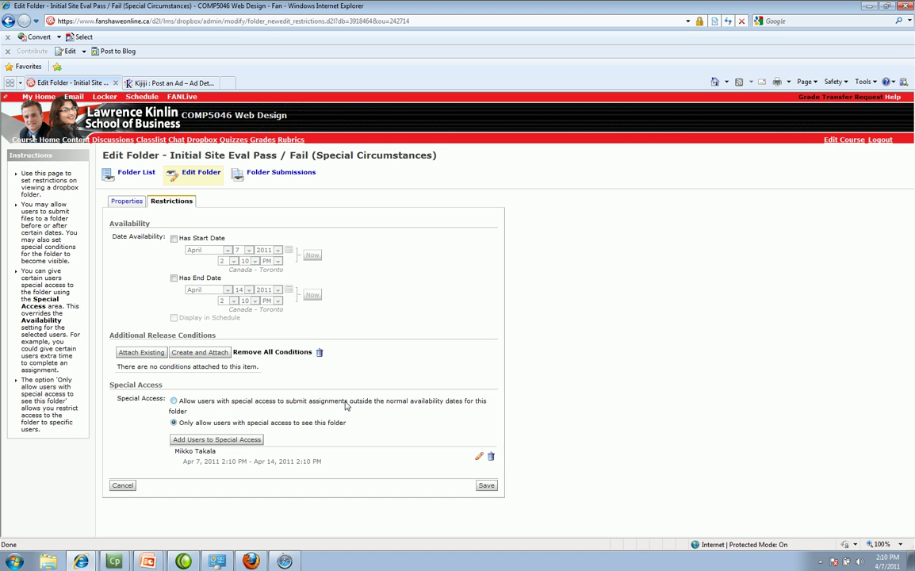
Switch to Firefox, open the folder's special access page and look through its user list.
{"action": "left_click", "coordinate": [250, 561]}
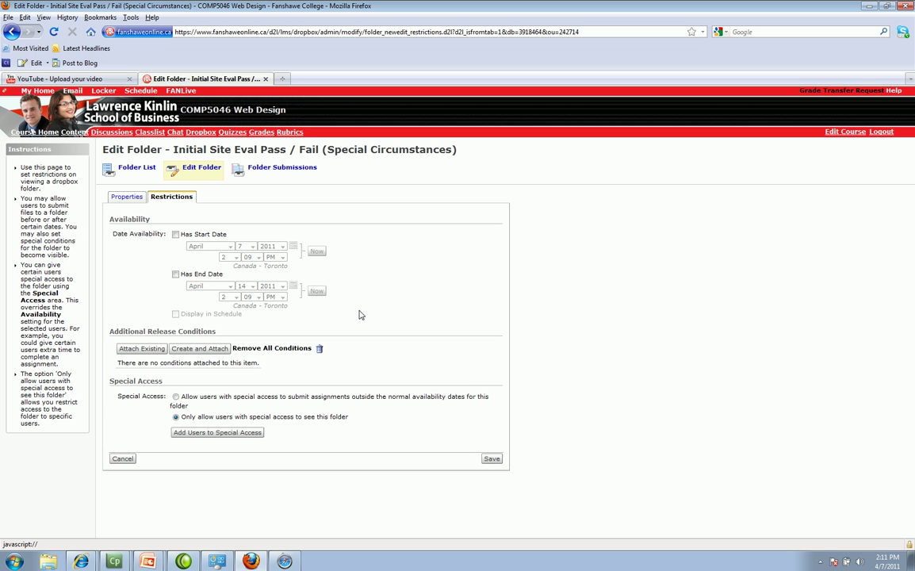
{"action": "left_click", "coordinate": [228, 432]}
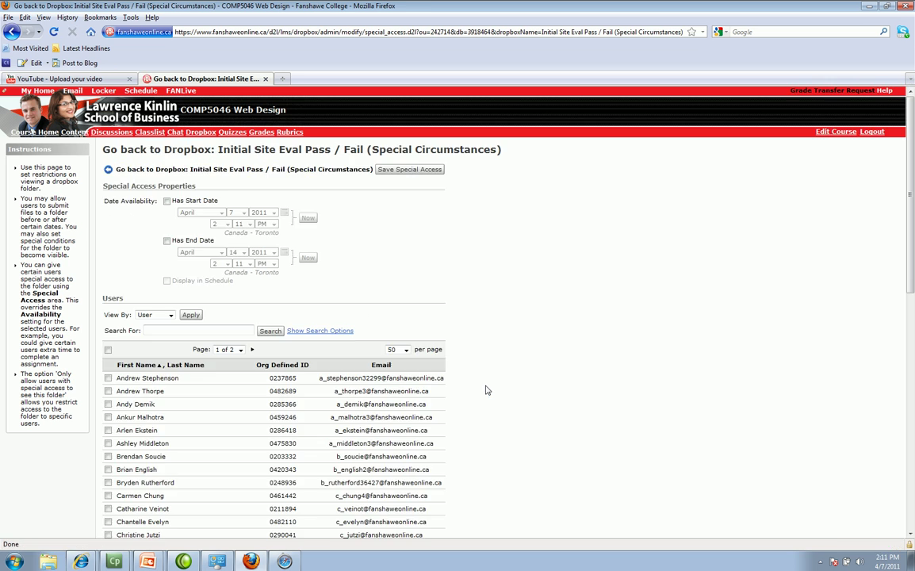
{"action": "scroll", "coordinate": [487, 393], "scroll_direction": "down", "scroll_amount": 10}
{"action": "scroll", "coordinate": [518, 441], "scroll_direction": "up", "scroll_amount": 10}
Switch to Internet Explorer and examine the details and title of the Kijiji house rental ad.
{"action": "key", "text": "alt+Tab"}
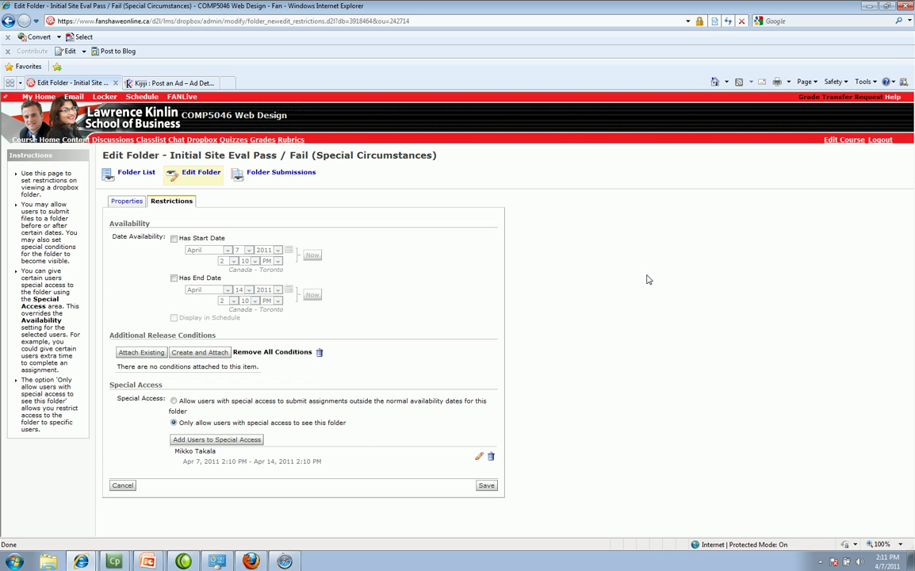
{"action": "left_click", "coordinate": [170, 83]}
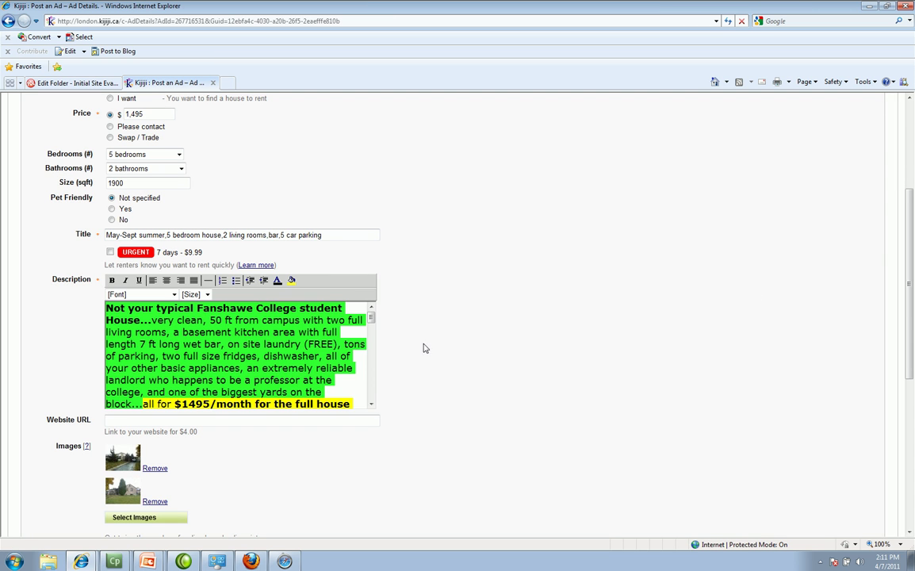
{"action": "scroll", "coordinate": [632, 411], "scroll_direction": "up", "scroll_amount": 3}
{"action": "scroll", "coordinate": [632, 410], "scroll_direction": "down", "scroll_amount": 3}
{"action": "left_click_drag", "start_coordinate": [337, 235], "coordinate": [96, 208]}
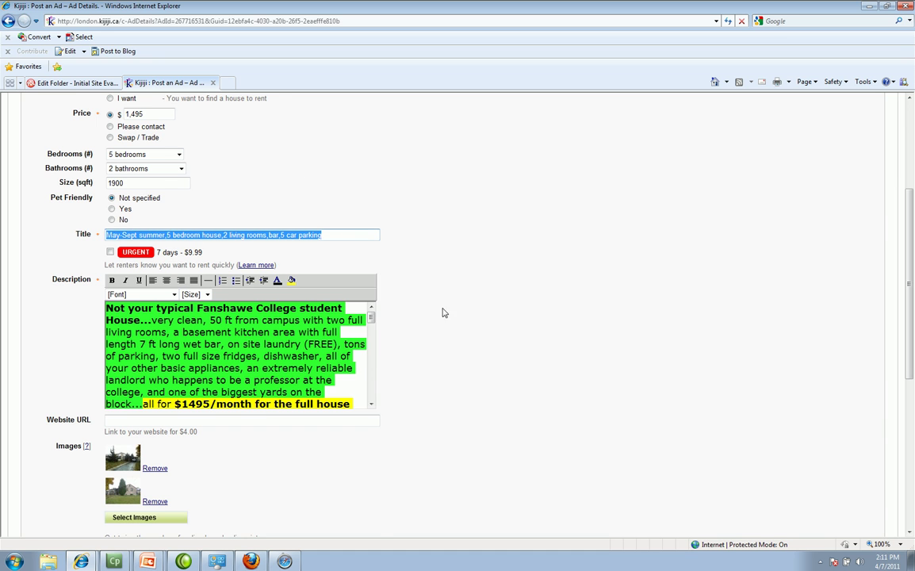
{"action": "scroll", "coordinate": [474, 383], "scroll_direction": "down", "scroll_amount": 3}
{"action": "scroll", "coordinate": [474, 383], "scroll_direction": "up", "scroll_amount": 5}
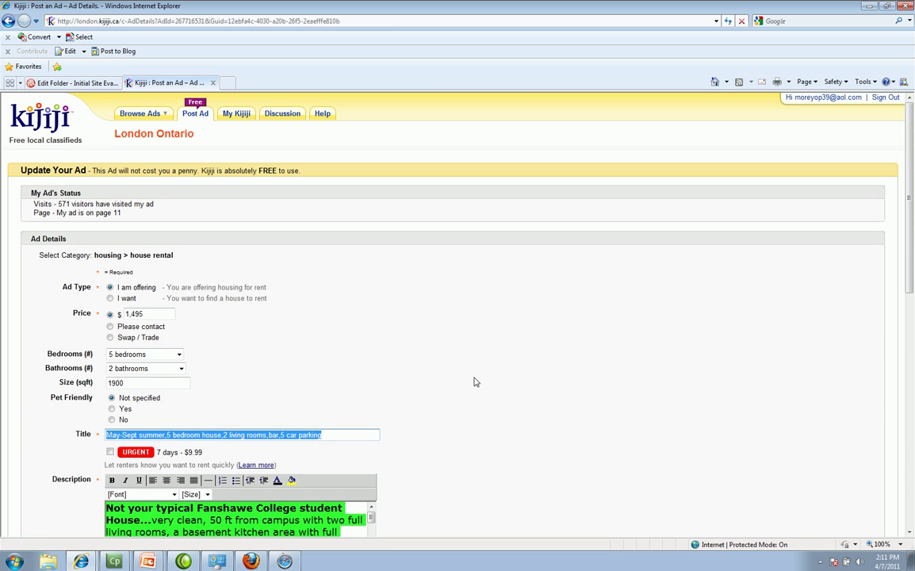
{"action": "left_click", "coordinate": [474, 383]}
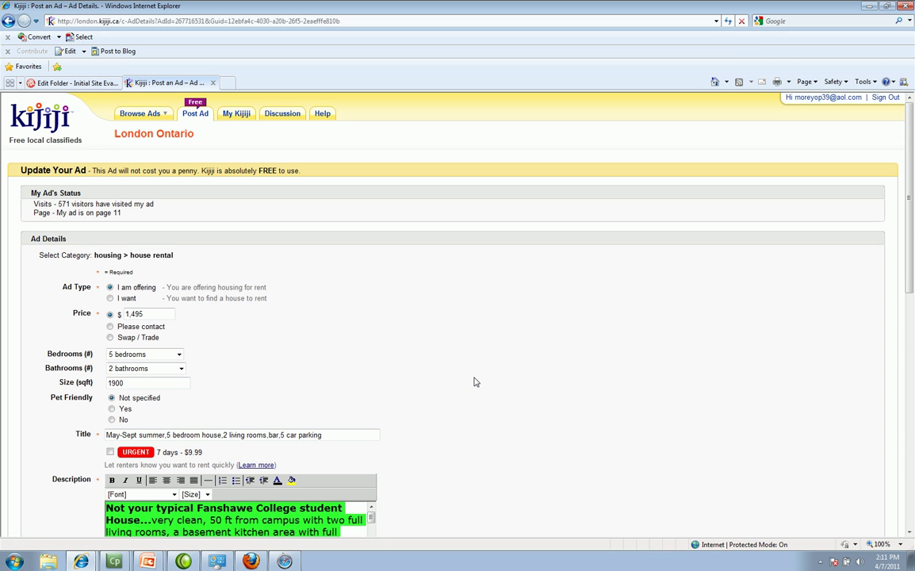
Examine the ad's highlighted description text, its formatting tools, and the image and contact fields below.
{"action": "scroll", "coordinate": [320, 361], "scroll_direction": "down", "scroll_amount": 5}
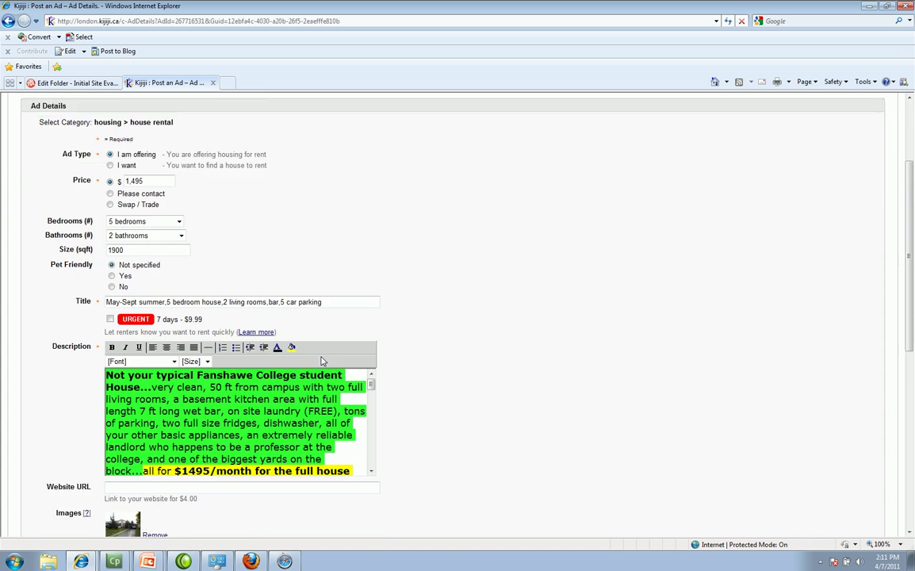
{"action": "scroll", "coordinate": [429, 330], "scroll_direction": "down", "scroll_amount": 3}
{"action": "scroll", "coordinate": [429, 330], "scroll_direction": "up", "scroll_amount": 3}
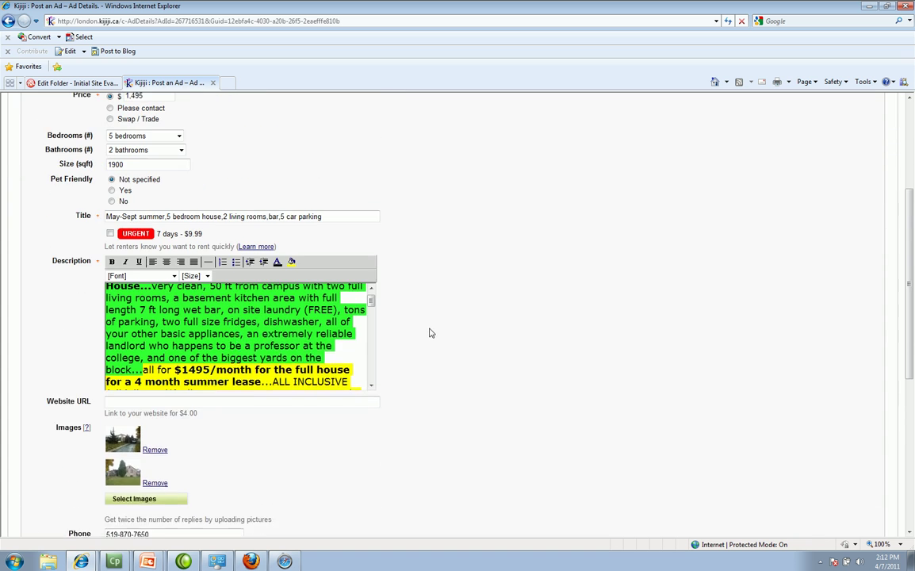
{"action": "left_click_drag", "start_coordinate": [372, 320], "coordinate": [372, 317]}
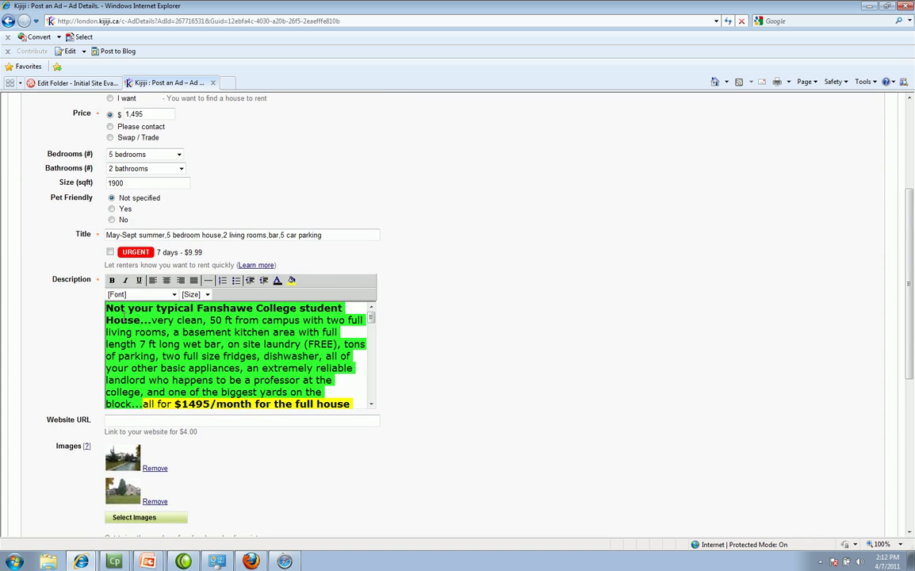
{"action": "left_click_drag", "start_coordinate": [106, 307], "coordinate": [241, 380]}
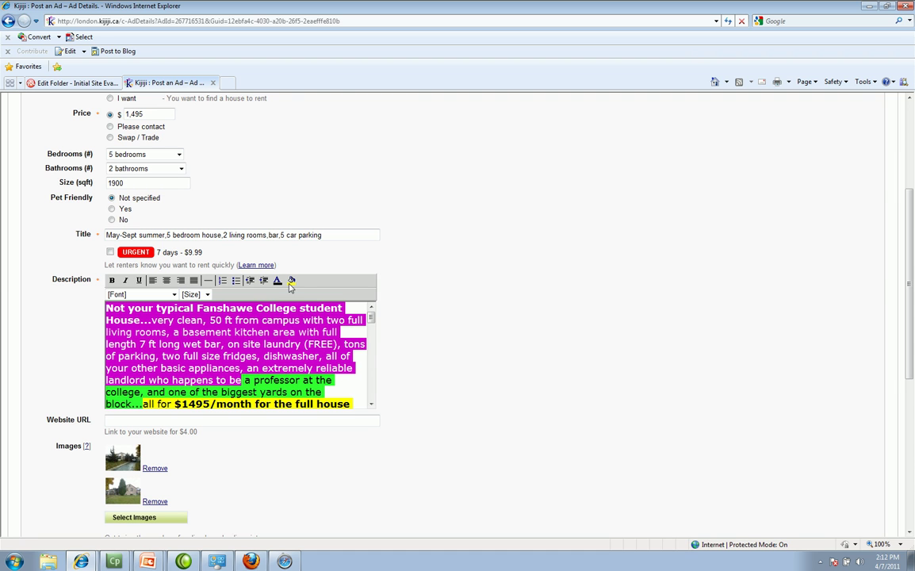
{"action": "left_click", "coordinate": [239, 353]}
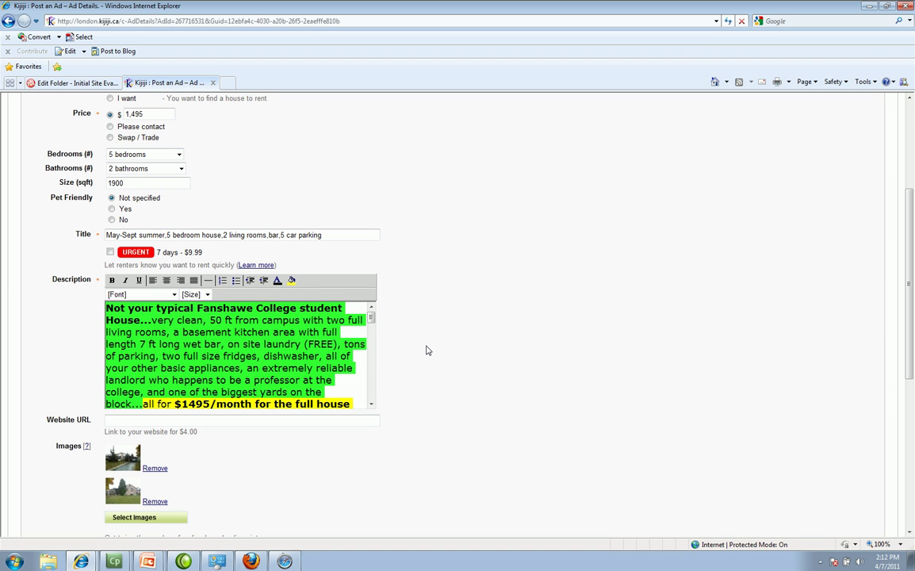
{"action": "scroll", "coordinate": [425, 350], "scroll_direction": "down", "scroll_amount": 3}
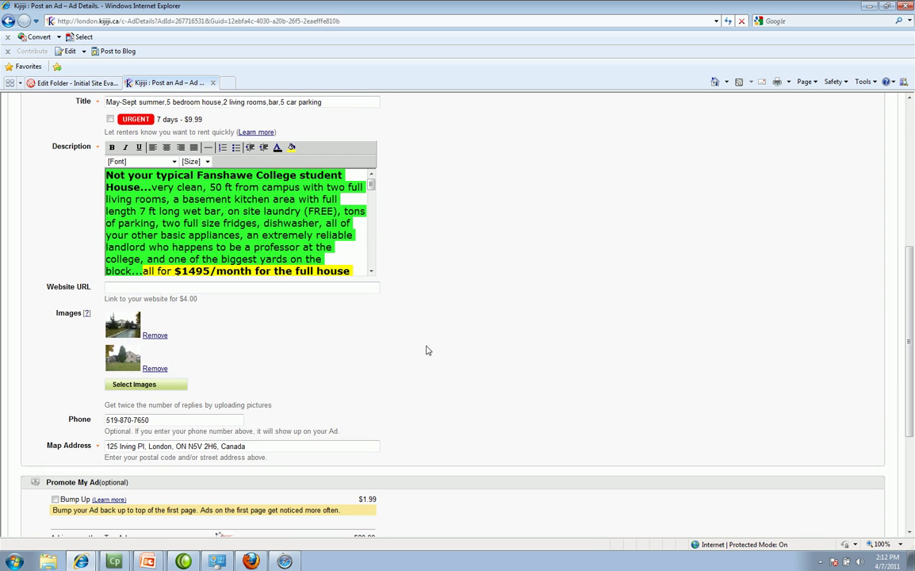
Switch to Safari and examine the contents of the description field in the same Kijiji house rental ad.
{"action": "mouse_move", "coordinate": [370, 184]}
{"action": "left_mouse_down"}
{"action": "mouse_move", "coordinate": [372, 260]}
{"action": "mouse_move", "coordinate": [371, 183]}
{"action": "left_mouse_up"}
{"action": "scroll", "coordinate": [388, 285], "scroll_direction": "up", "scroll_amount": 2}
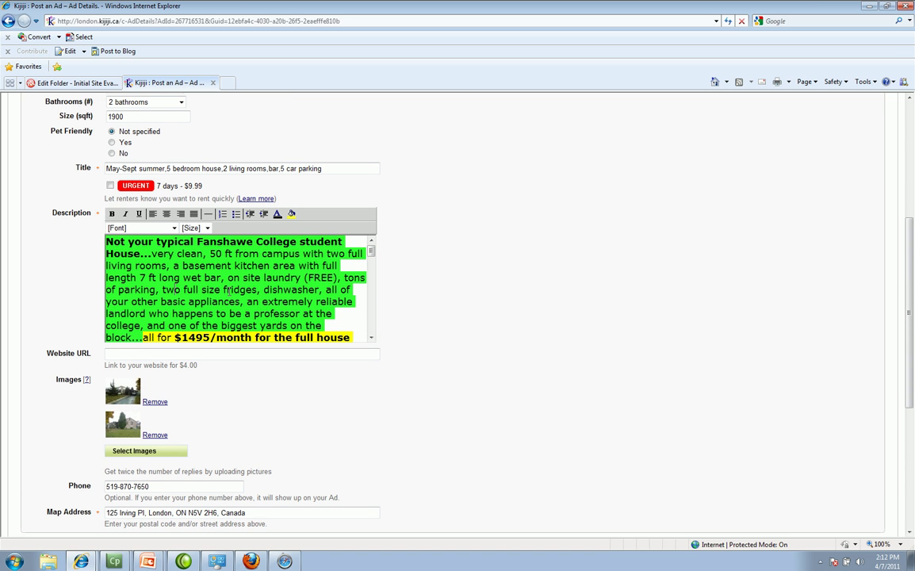
{"action": "left_click", "coordinate": [284, 561]}
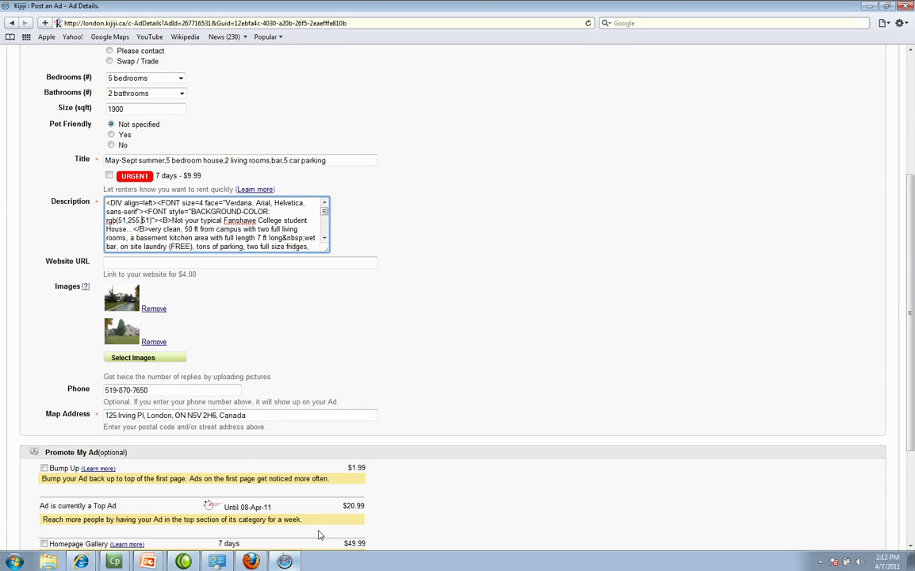
{"action": "scroll", "coordinate": [458, 314], "scroll_direction": "up", "scroll_amount": 3}
{"action": "left_click_drag", "start_coordinate": [106, 311], "coordinate": [292, 346]}
{"action": "left_click", "coordinate": [193, 337]}
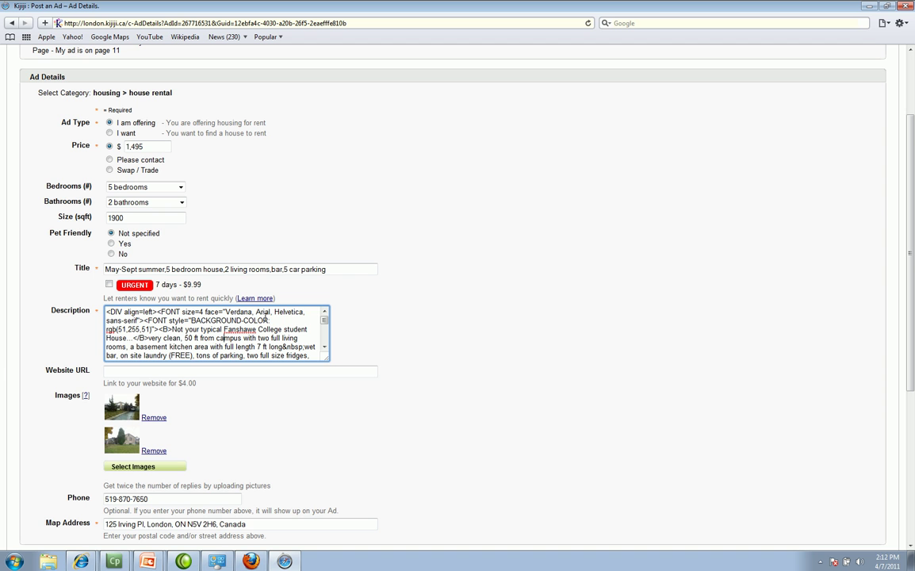
{"action": "mouse_move", "coordinate": [323, 321]}
{"action": "left_mouse_down"}
{"action": "mouse_move", "coordinate": [323, 339]}
{"action": "mouse_move", "coordinate": [331, 323]}
{"action": "left_mouse_up"}
{"action": "scroll", "coordinate": [425, 342], "scroll_direction": "down", "scroll_amount": 1}
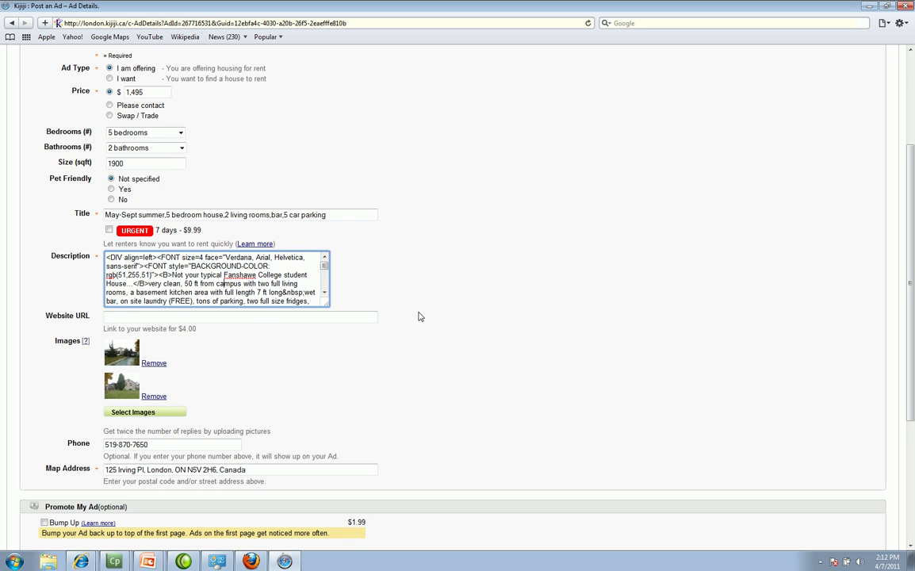
{"action": "scroll", "coordinate": [419, 316], "scroll_direction": "up", "scroll_amount": 1}
Compare the ad's description field in Internet Explorer with the same field and the surrounding ad form in Safari.
{"action": "left_click", "coordinate": [85, 562]}
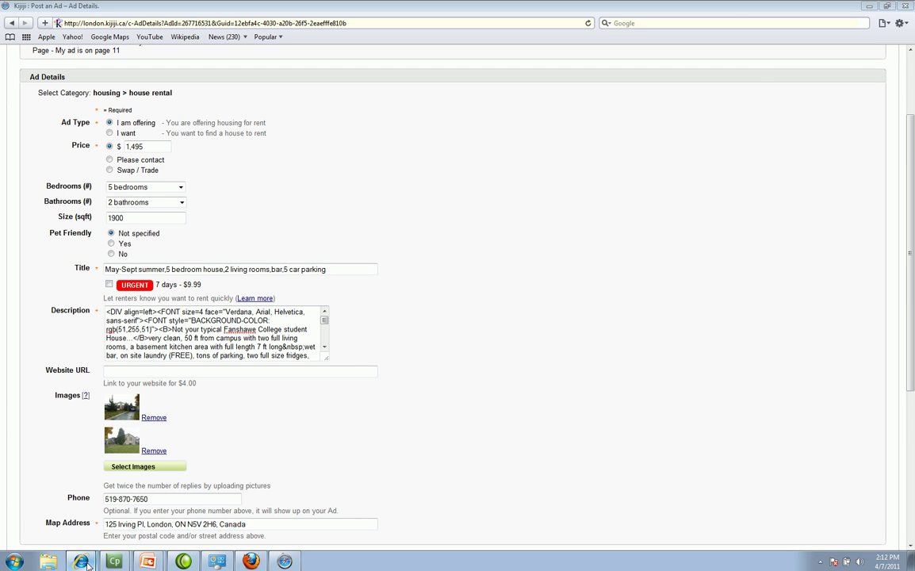
{"action": "left_click", "coordinate": [157, 511]}
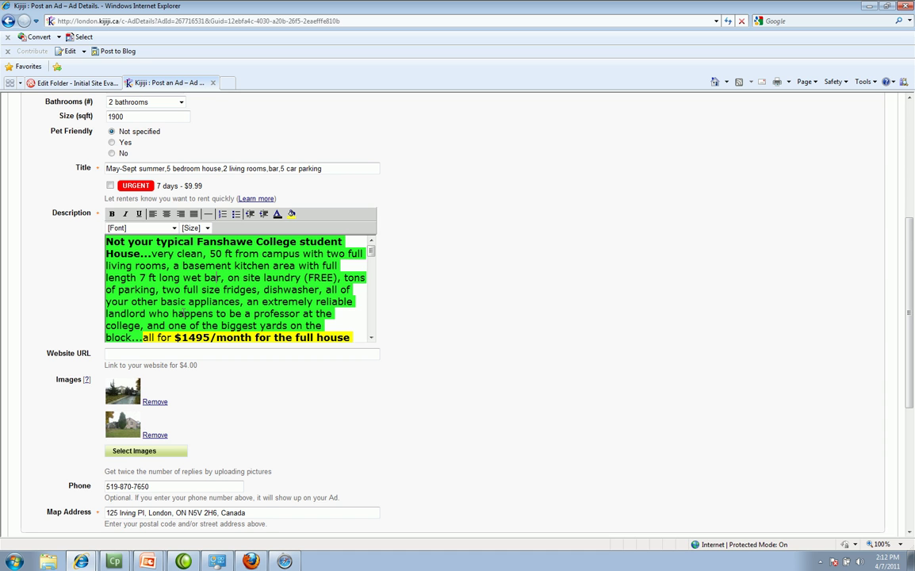
{"action": "left_click", "coordinate": [288, 558]}
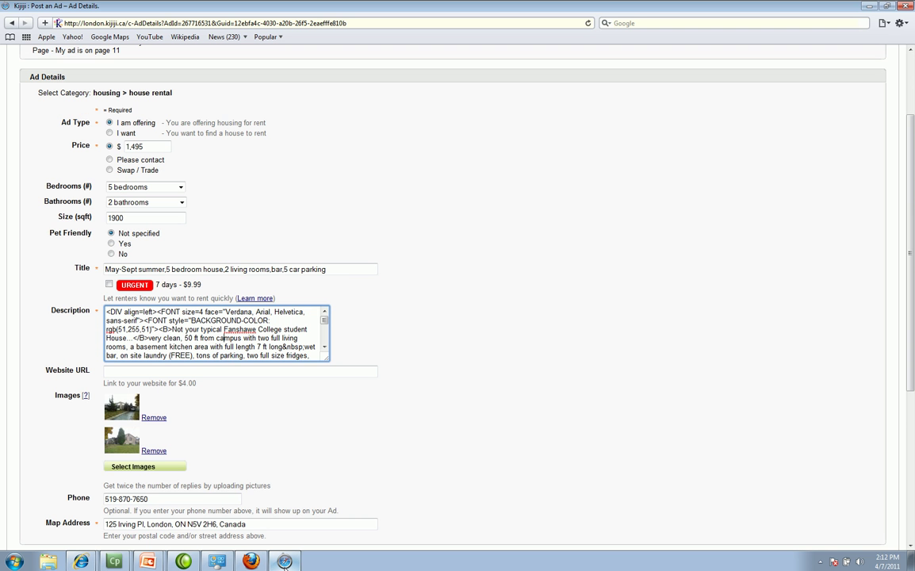
{"action": "scroll", "coordinate": [422, 376], "scroll_direction": "down", "scroll_amount": 2}
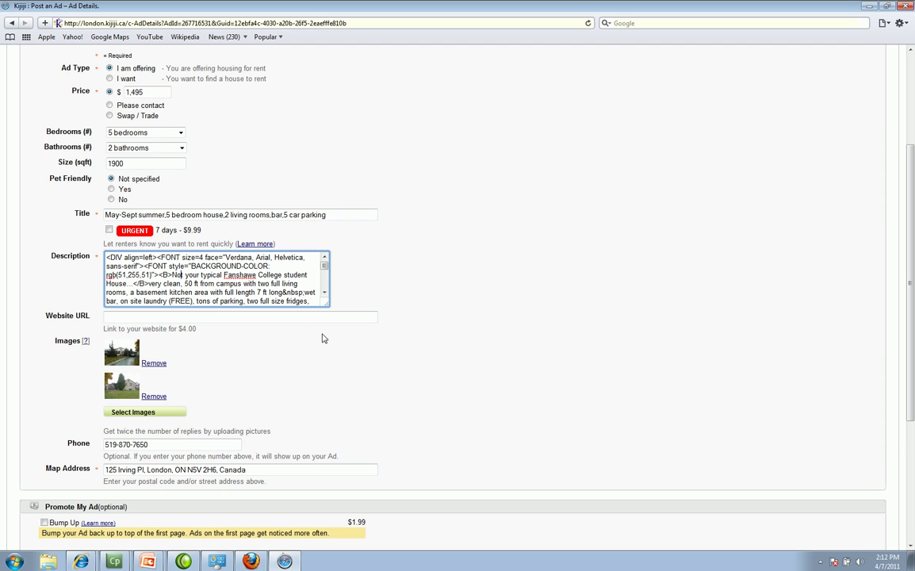
{"action": "left_click_drag", "start_coordinate": [106, 257], "coordinate": [246, 292]}
{"action": "left_click", "coordinate": [224, 262]}
{"action": "scroll", "coordinate": [460, 341], "scroll_direction": "up", "scroll_amount": 3}
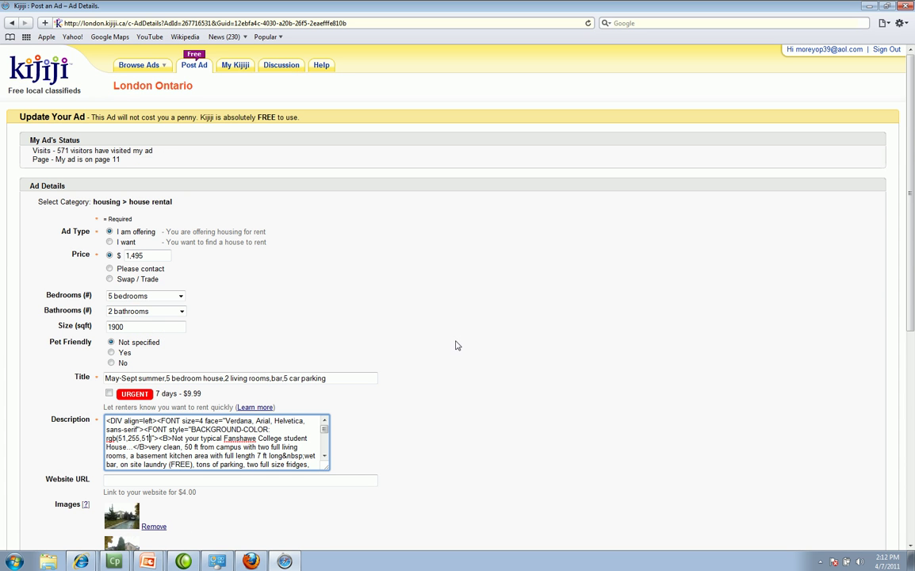
{"action": "scroll", "coordinate": [456, 346], "scroll_direction": "down", "scroll_amount": 1}
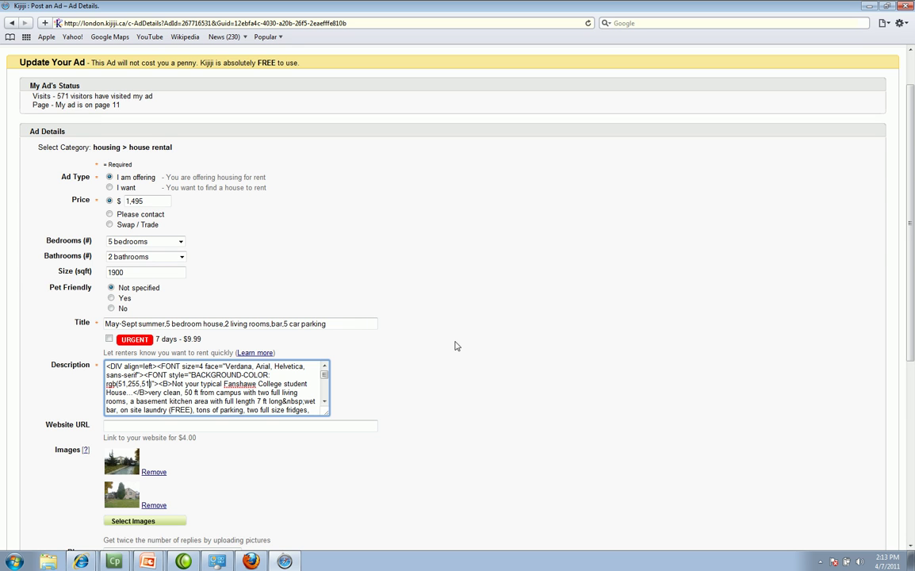
{"action": "scroll", "coordinate": [414, 313], "scroll_direction": "up", "scroll_amount": 2}
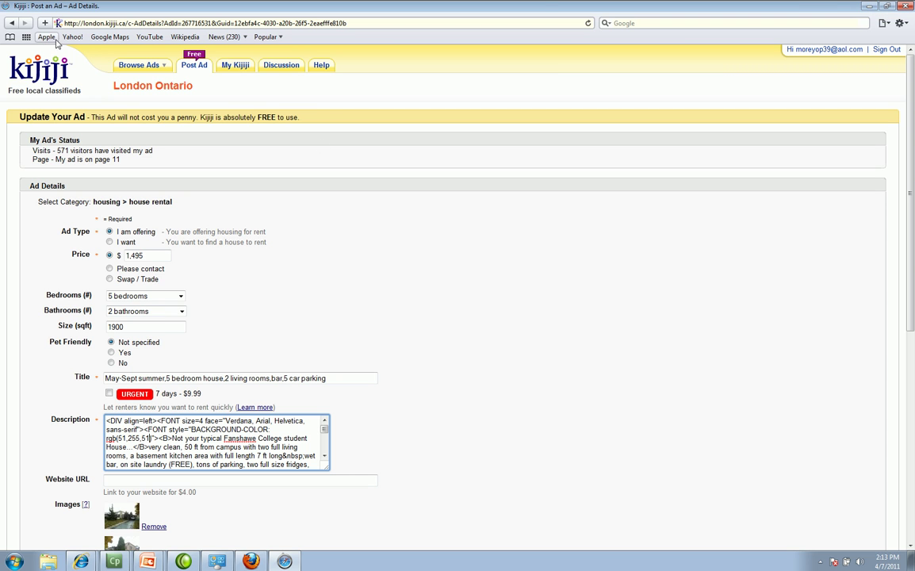
Clear the browser windows and the running slide show to view the browser shortcuts on the desktop.
{"action": "left_click", "coordinate": [869, 5]}
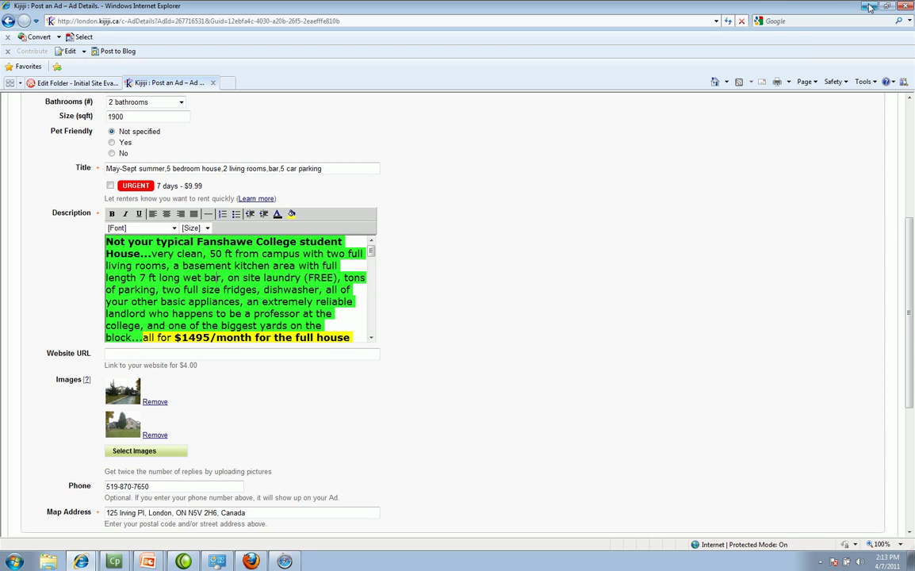
{"action": "left_click", "coordinate": [867, 5]}
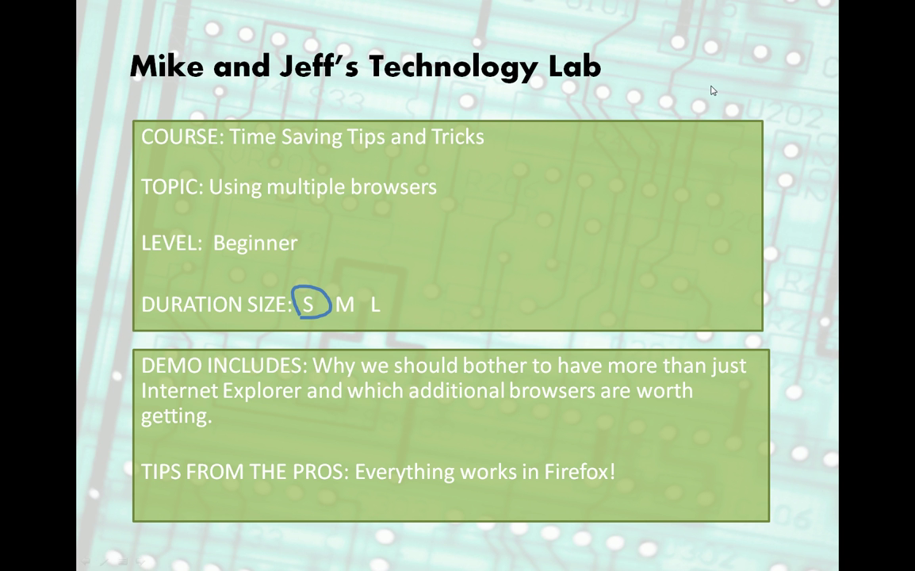
{"action": "key", "text": "Escape"}
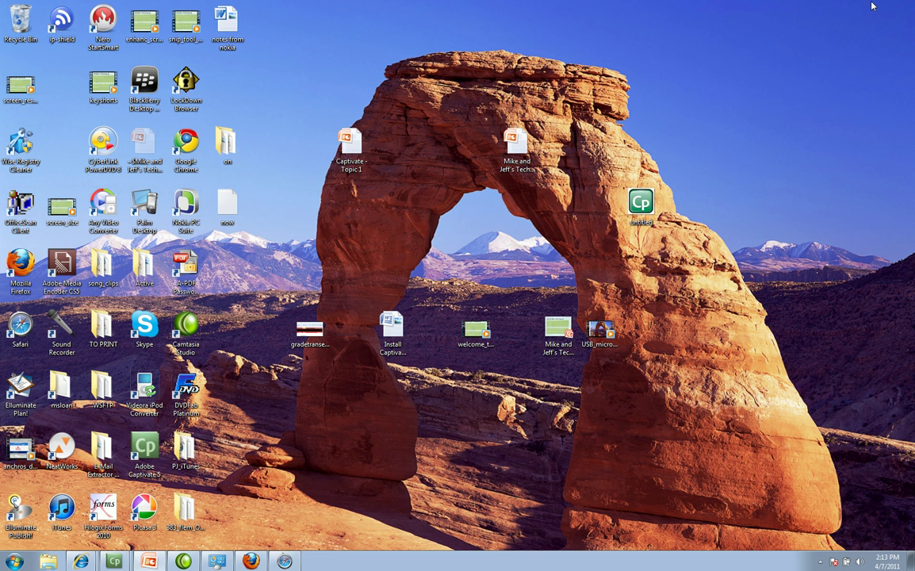
{"action": "left_click", "coordinate": [867, 5]}
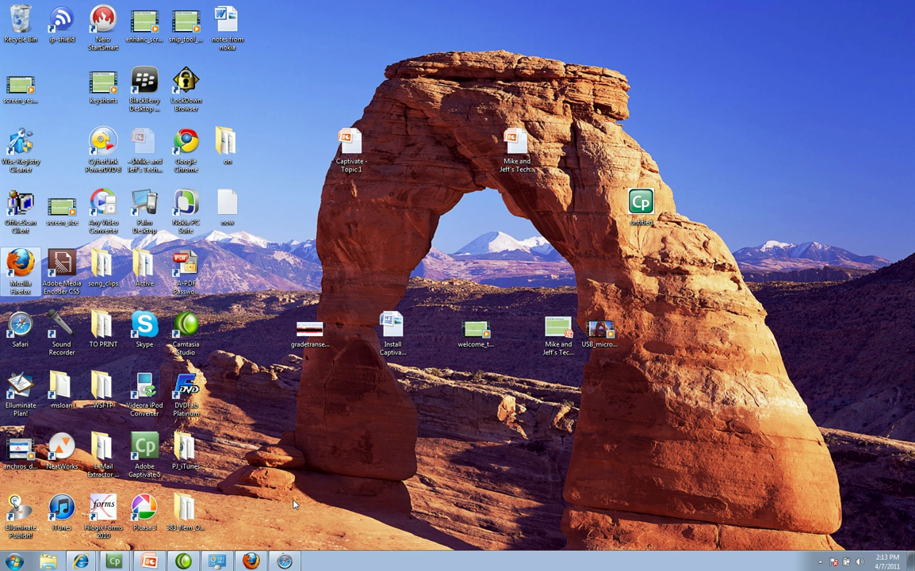
Switch to PowerPoint and start the slide show on the "Using multiple browsers" topic slide.
{"action": "key", "text": "alt+Tab"}
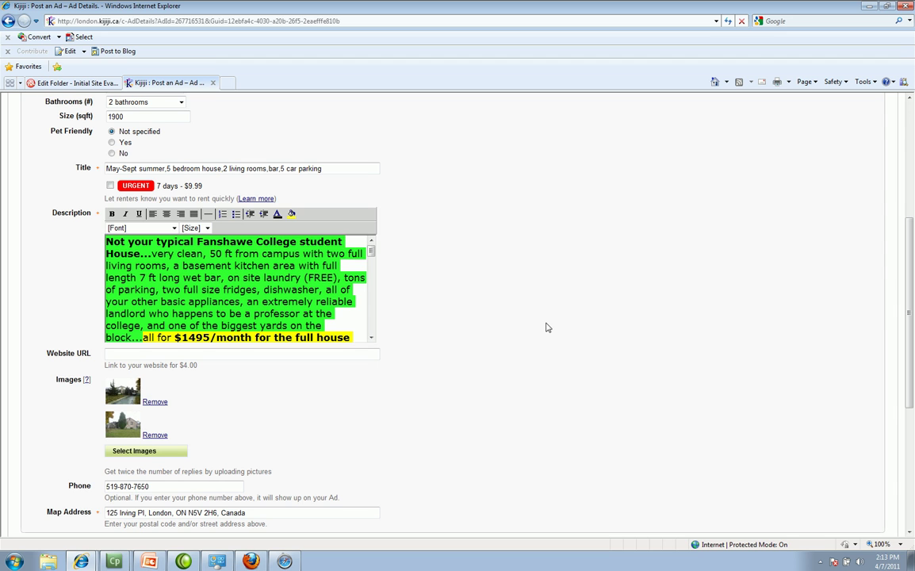
{"action": "left_click", "coordinate": [150, 561]}
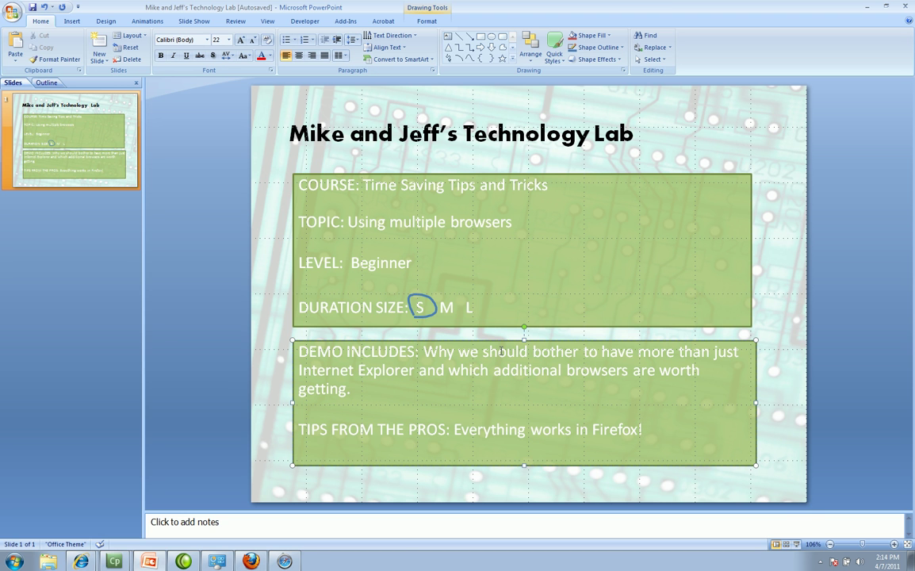
{"action": "left_click", "coordinate": [795, 544]}
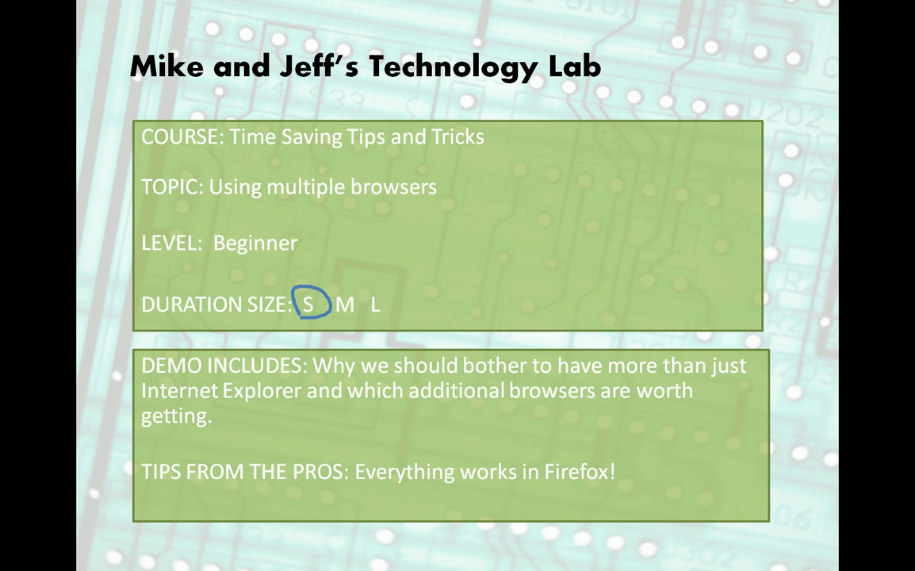